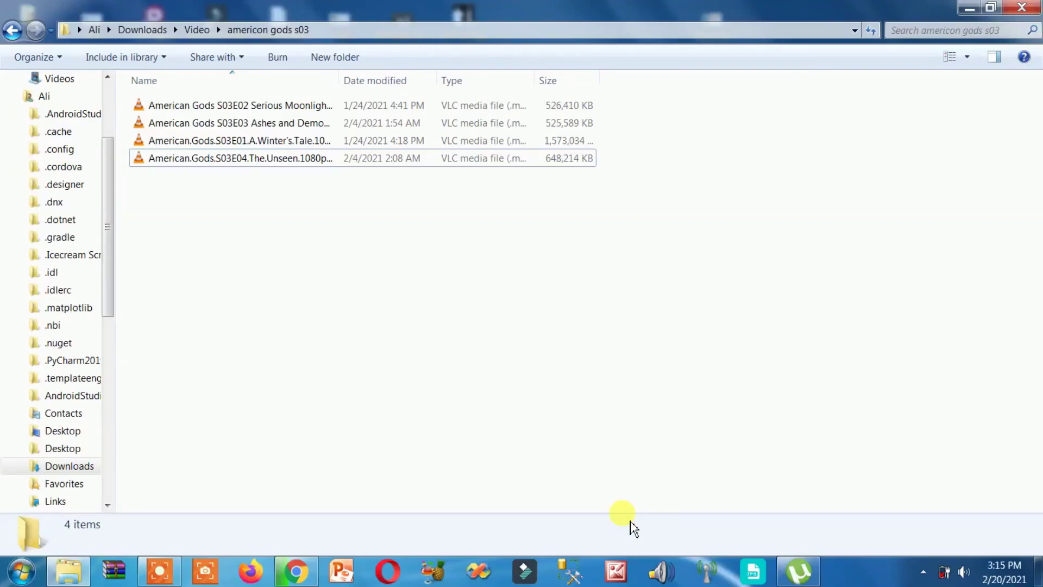
Open the S03E04 episode in VLC, enlarge and reposition the window, then close it after playback fails
double_click(253, 161)
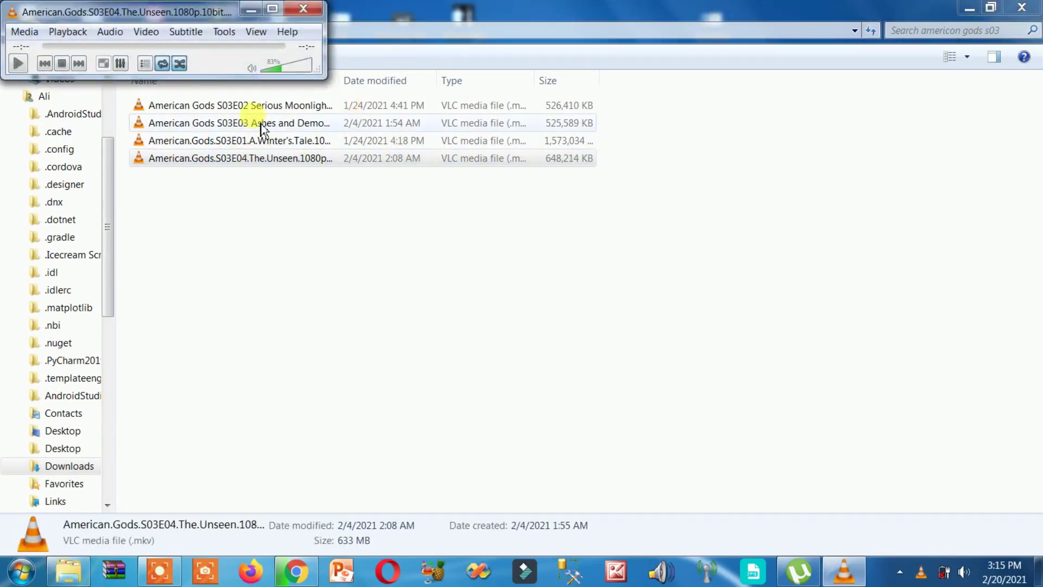
drag(340, 94, 750, 423)
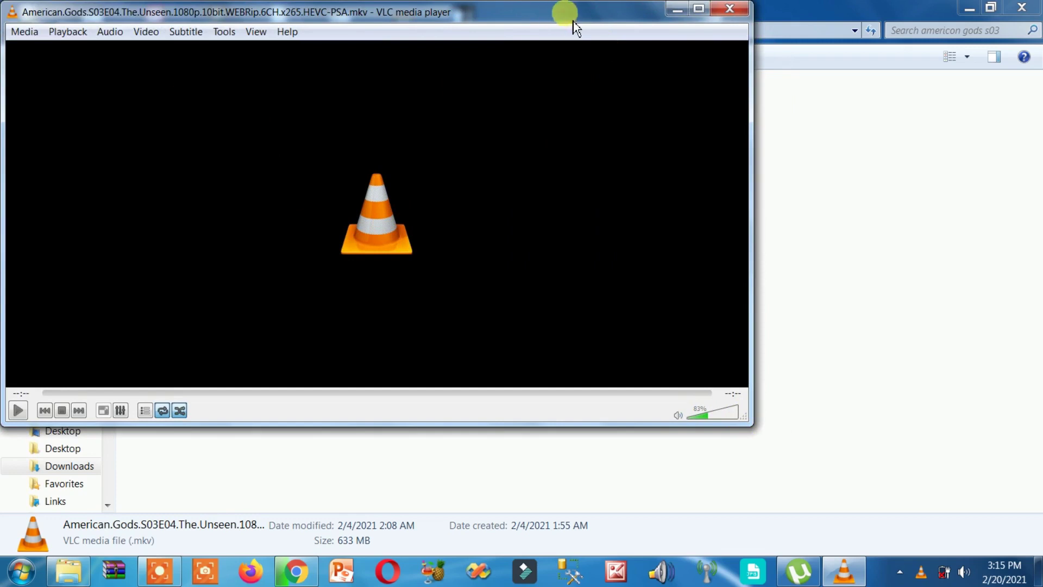
drag(570, 19, 698, 47)
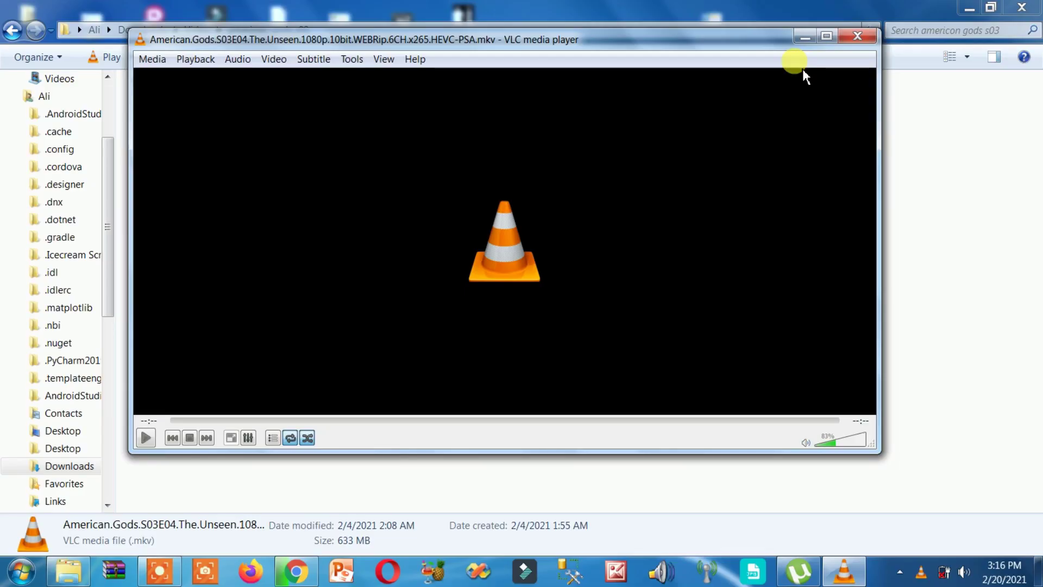
click(857, 36)
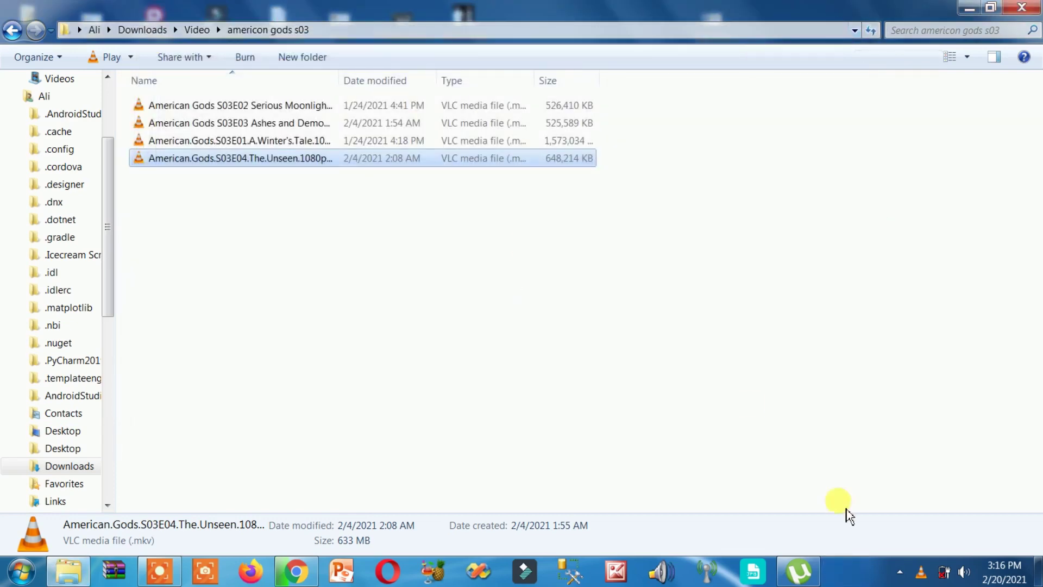
Go back to the S03E04 .mkv file and show its Open with program list
click(899, 572)
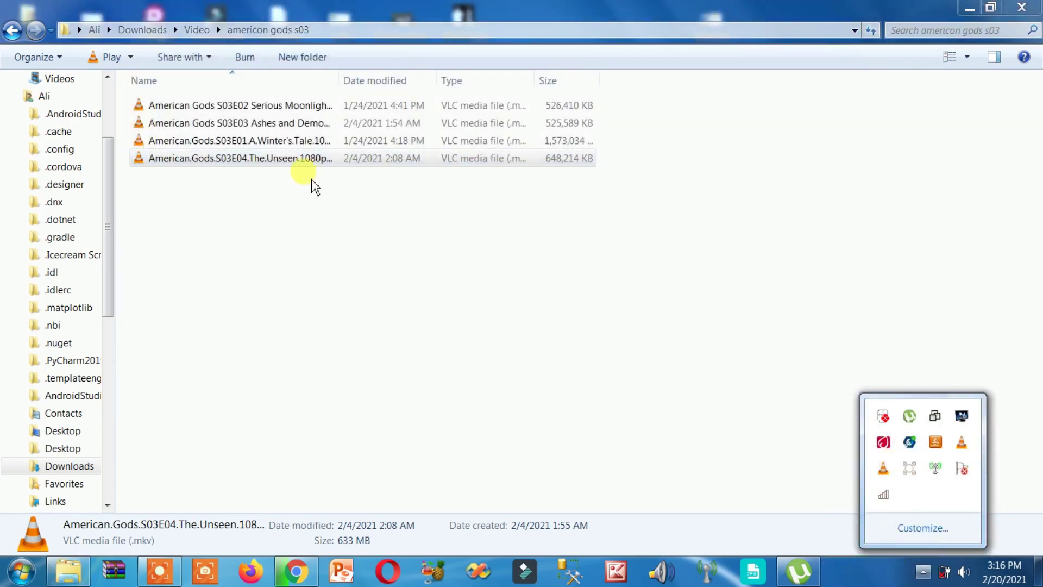
click(272, 163)
click(948, 575)
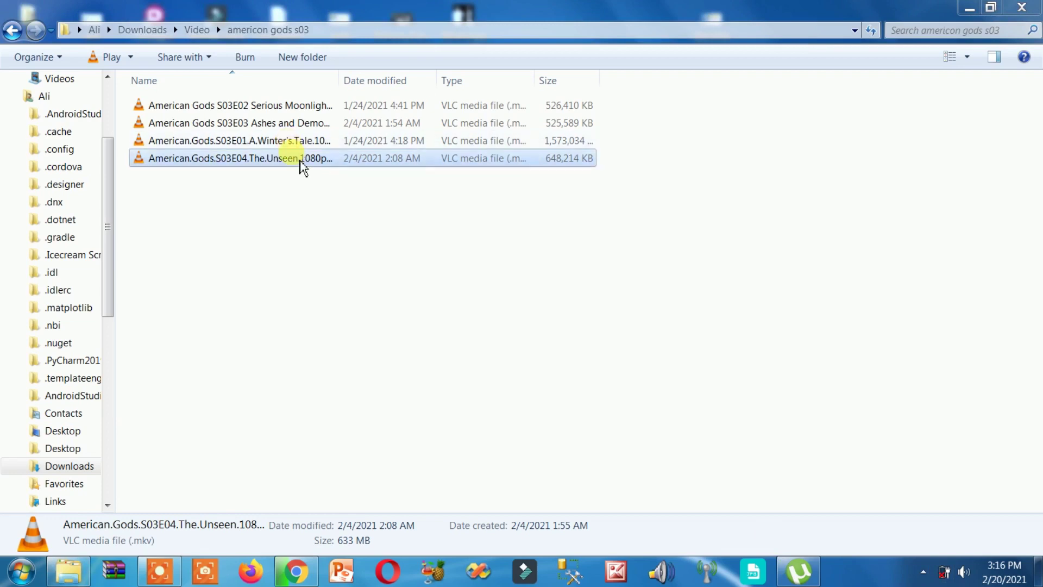
right_click(300, 161)
Play the S03E04 episode in GOM Player, pause it, leave full screen and close the player
mouse_move(679, 266)
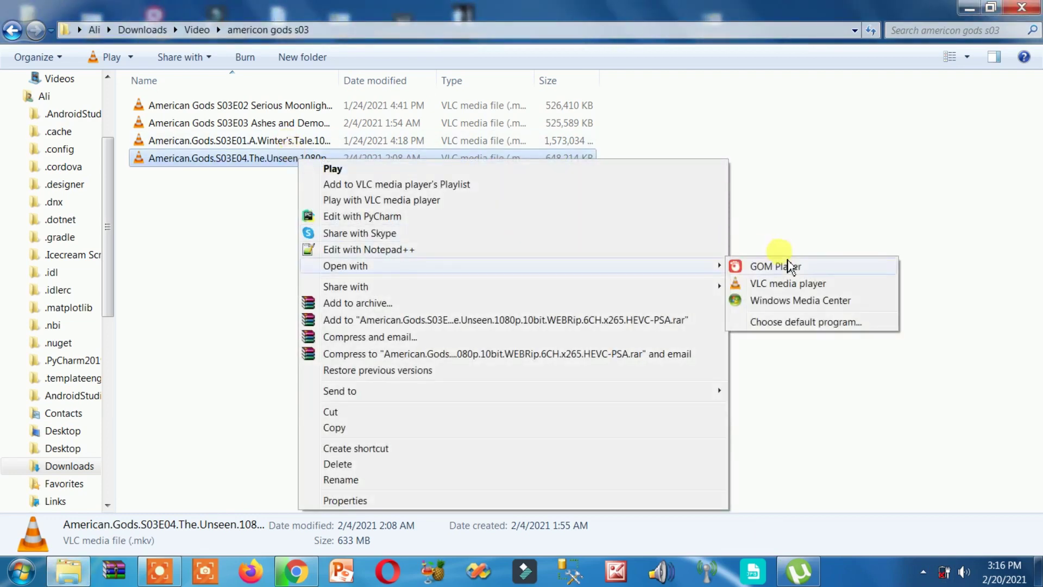
click(778, 267)
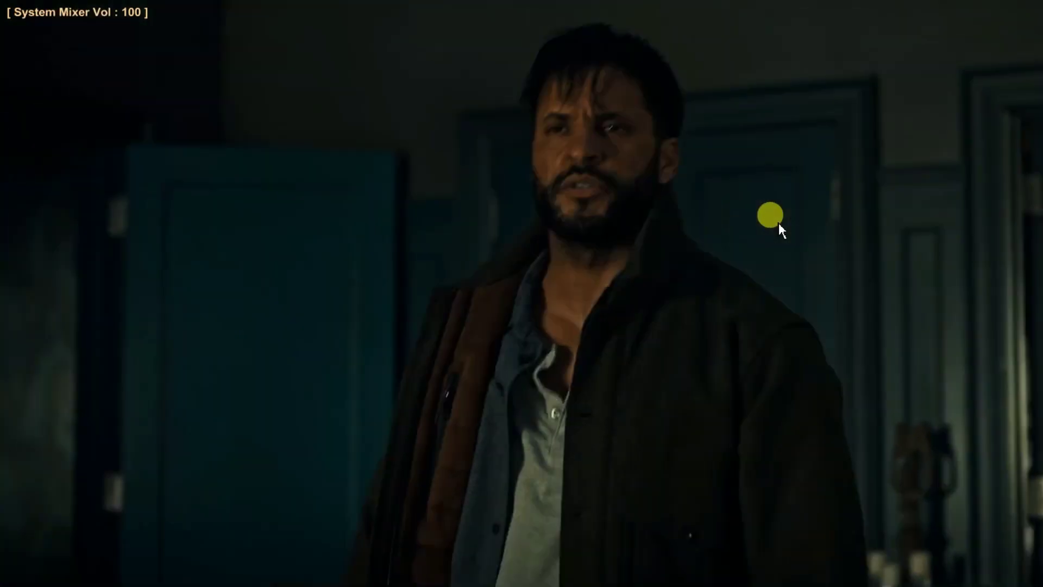
click(780, 224)
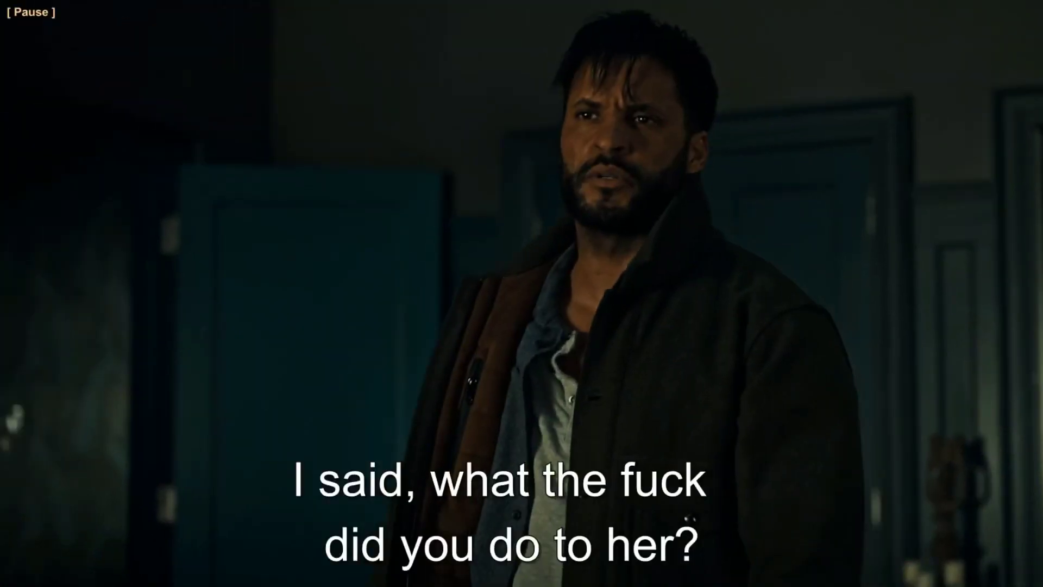
double_click(778, 223)
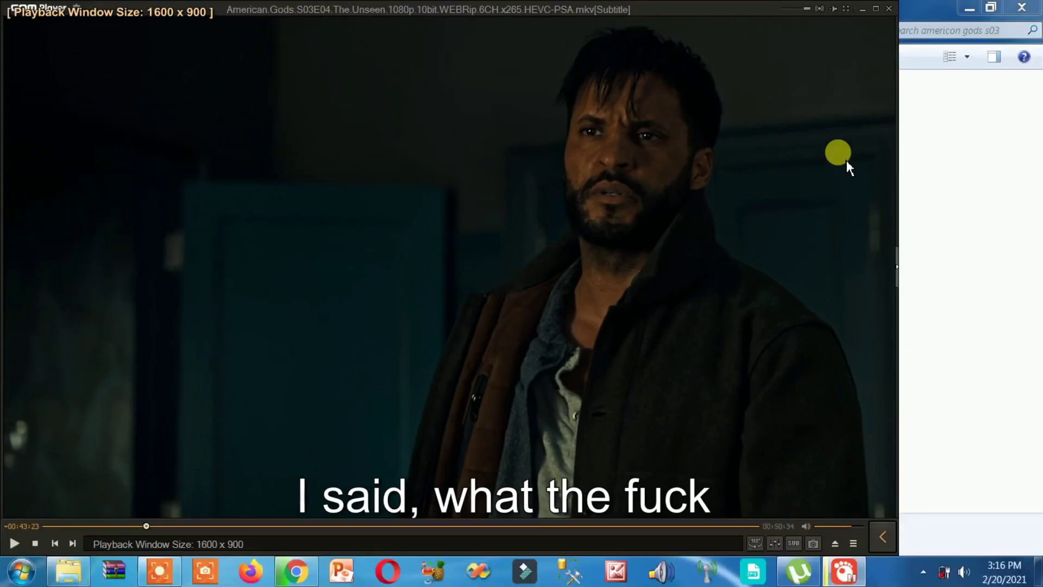
click(888, 8)
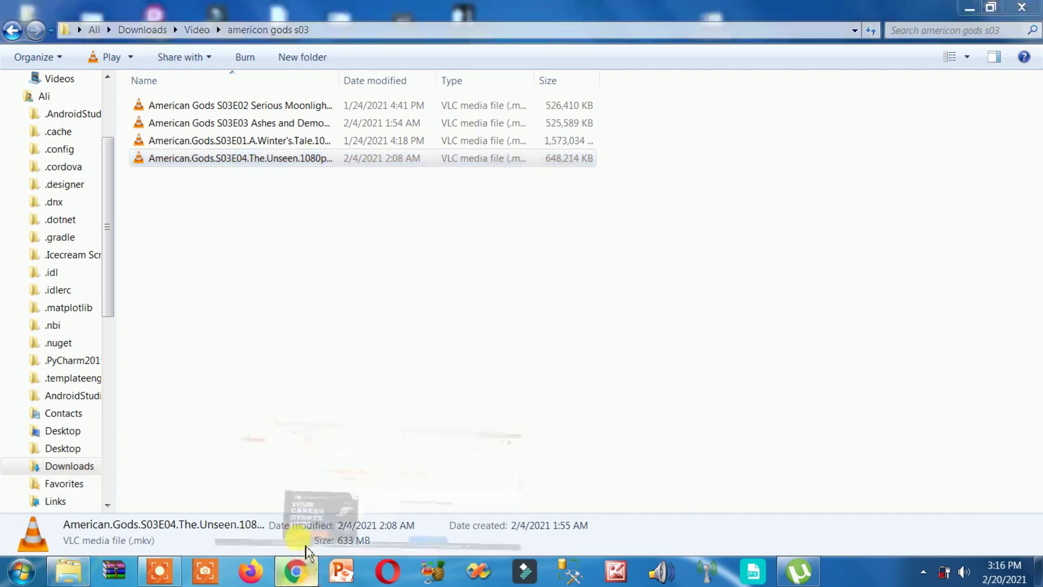
click(295, 571)
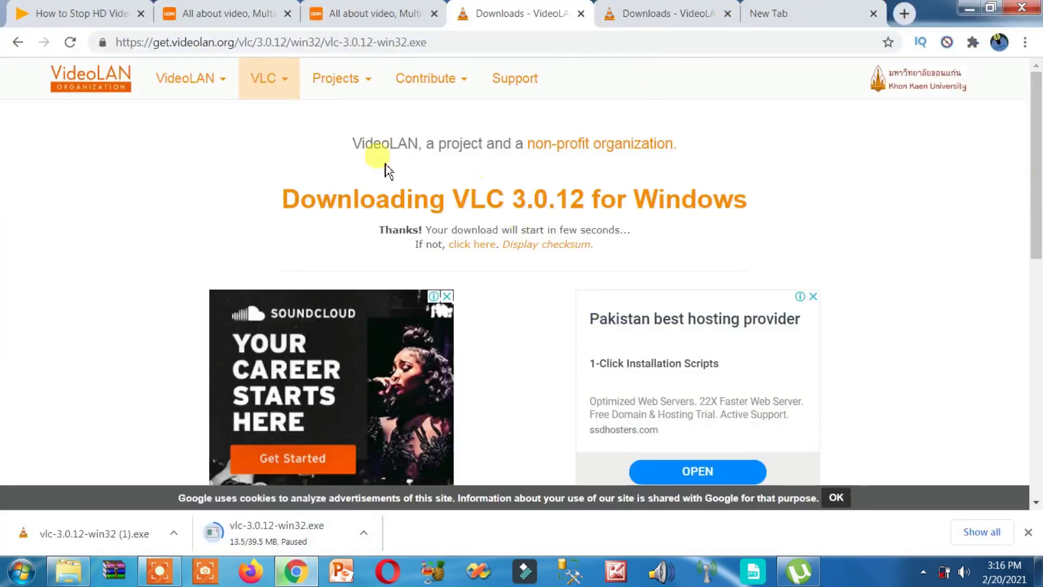
mouse_move(241, 86)
click(209, 40)
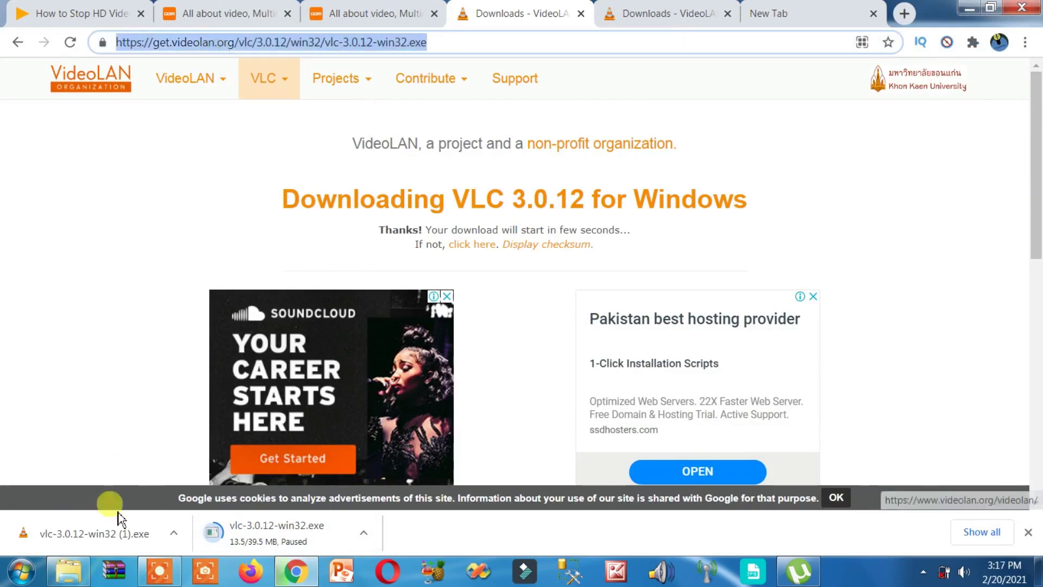
click(296, 571)
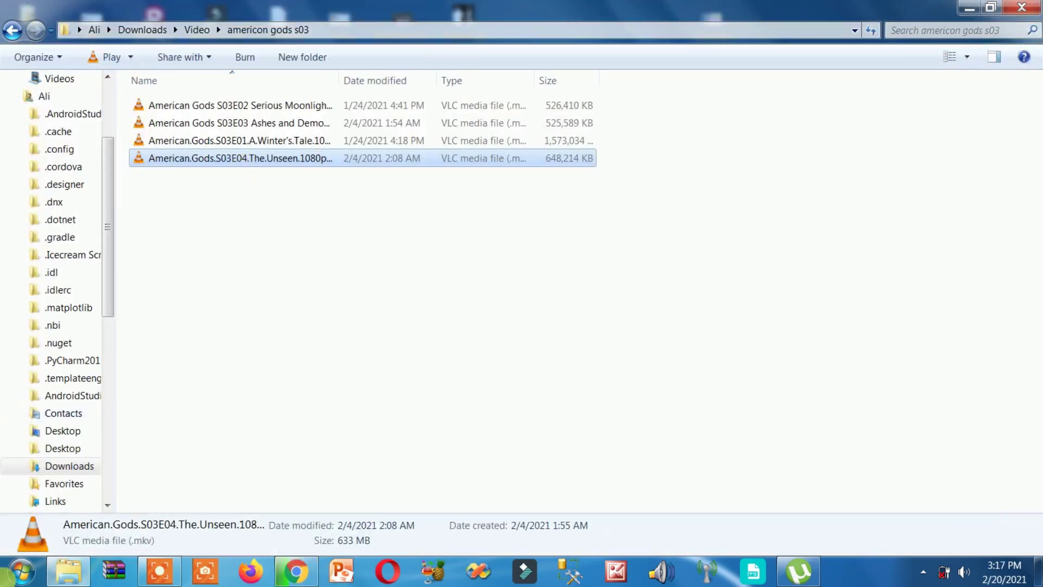
click(6, 577)
Search 'unins' in Start and open the Uninstall a program list in Control Panel
text(uninstall)
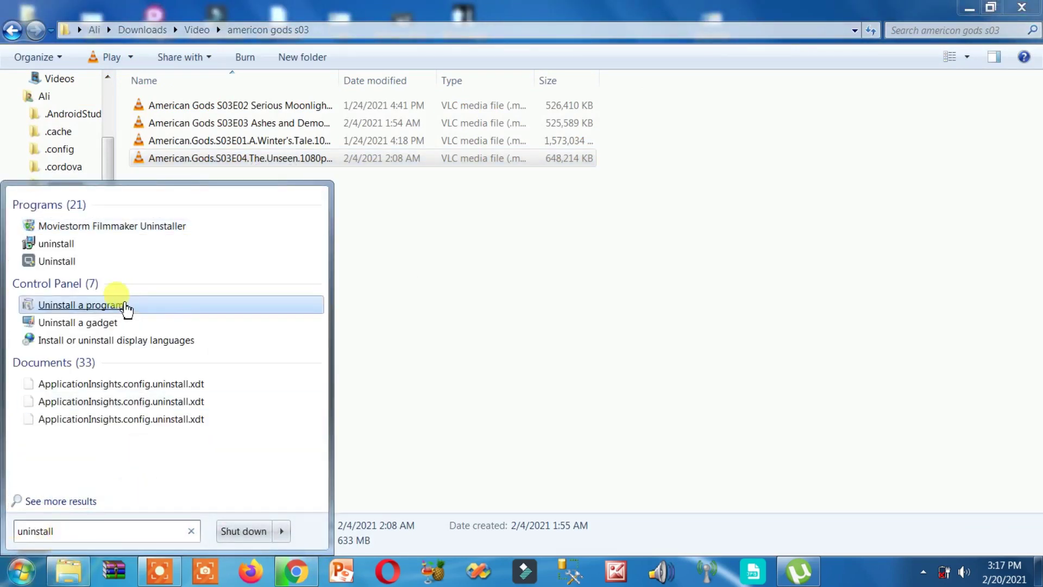
click(126, 308)
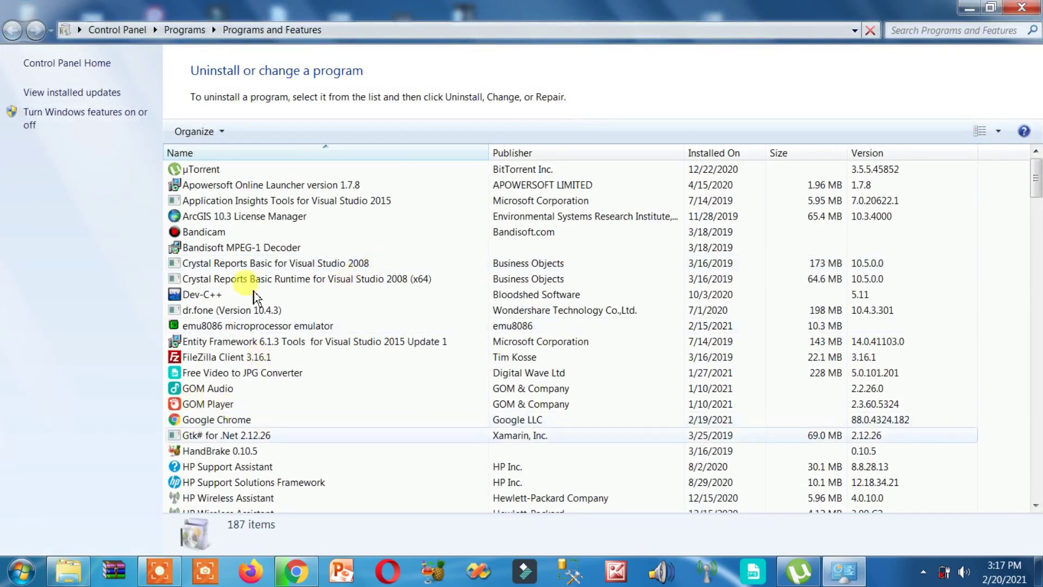
click(255, 296)
click(220, 203)
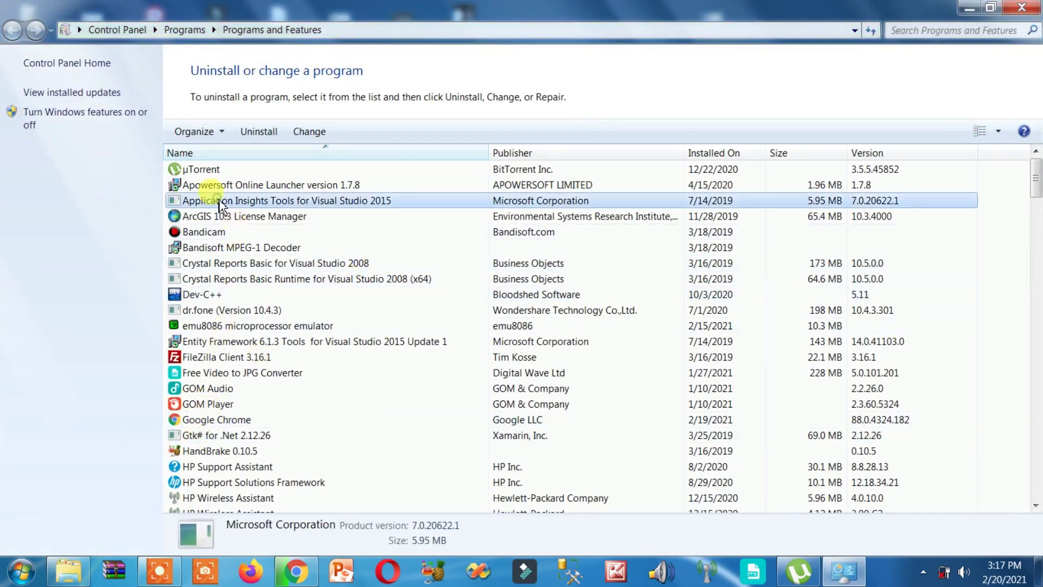
Select VLC media player 2.2.1 in Programs and Features and launch its uninstaller
key(v)
key(i)
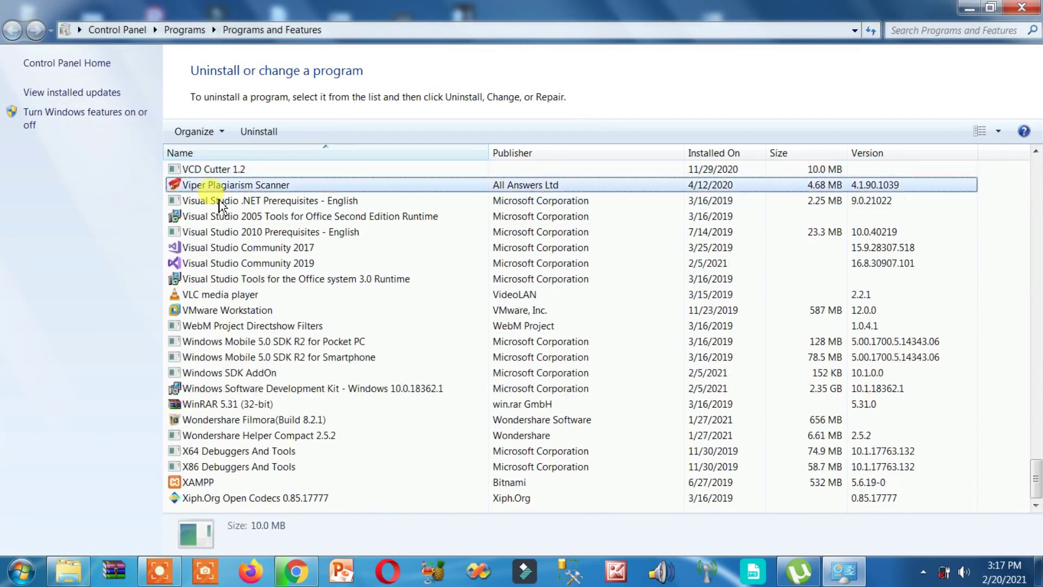
key(s)
click(208, 299)
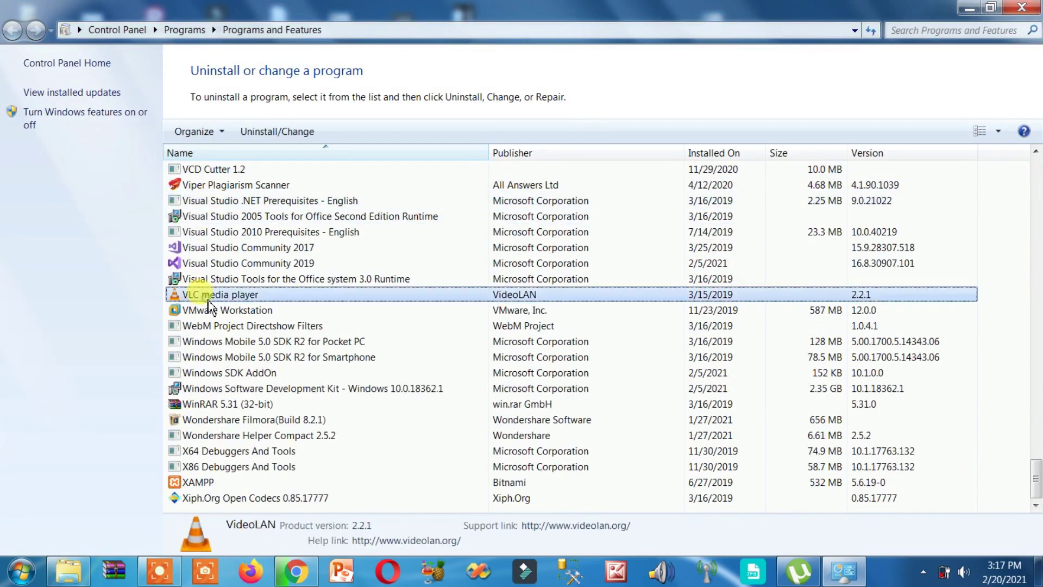
right_click(208, 299)
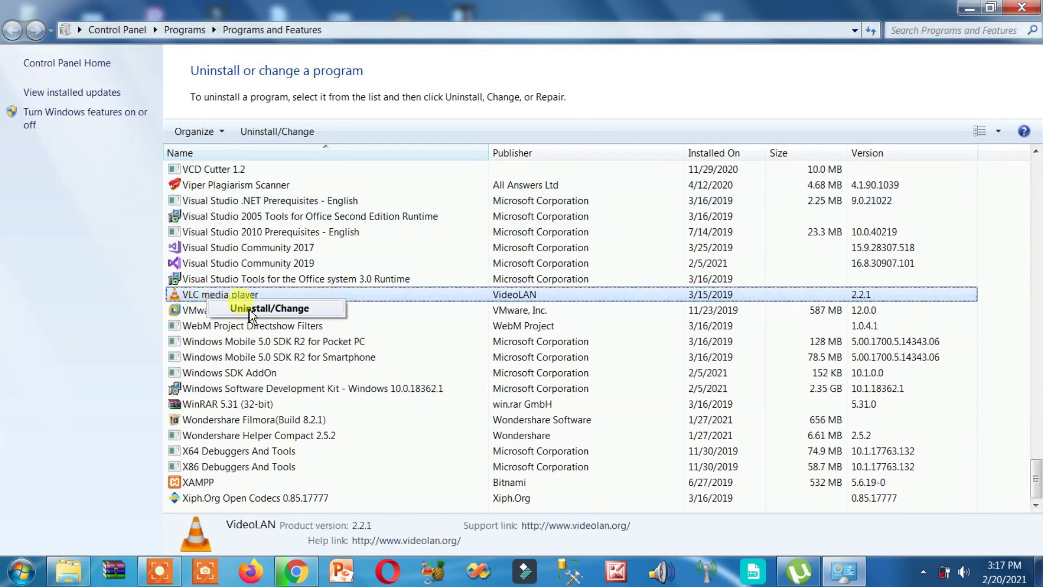
key(Escape)
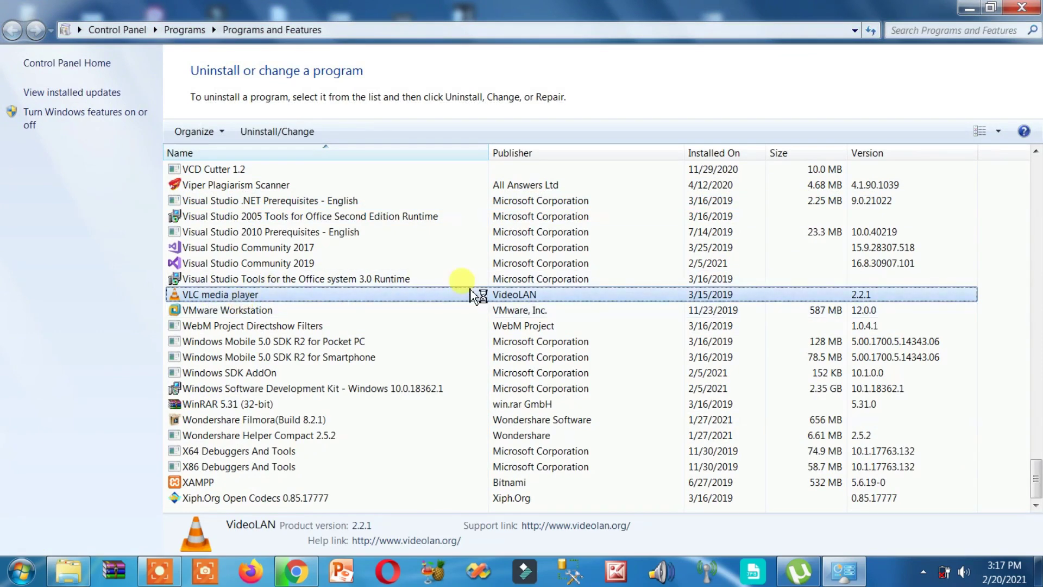
Uninstall VLC 2.2.1 with 'Delete preferences and cache' ticked and finish the wizard
click(607, 413)
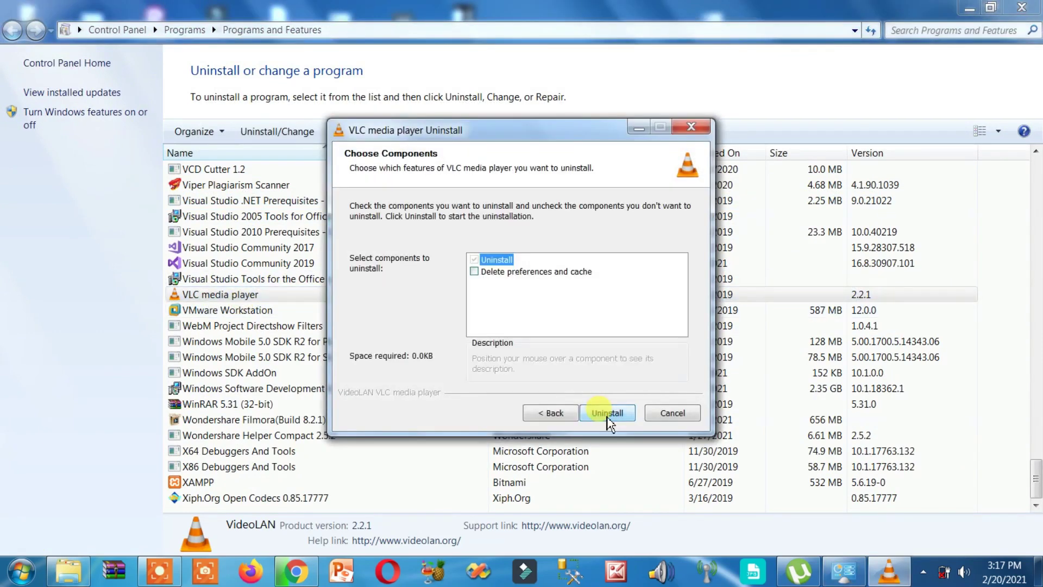
click(563, 272)
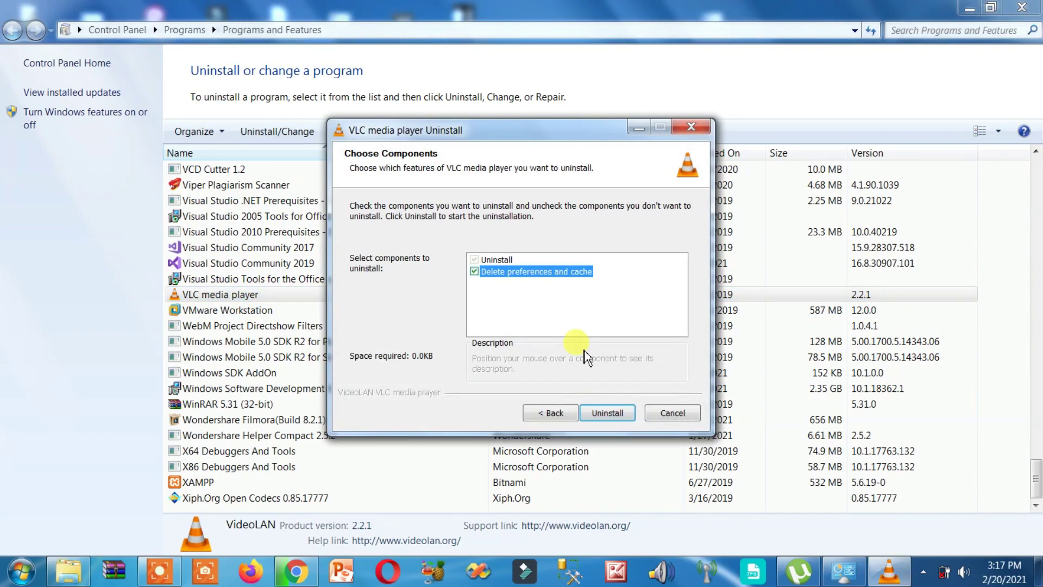
click(600, 414)
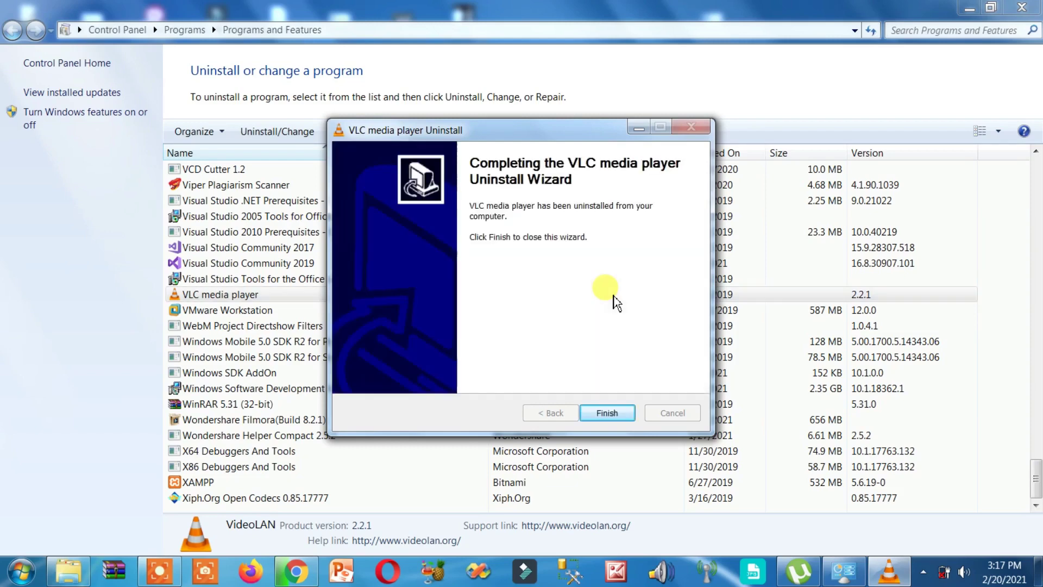
click(625, 412)
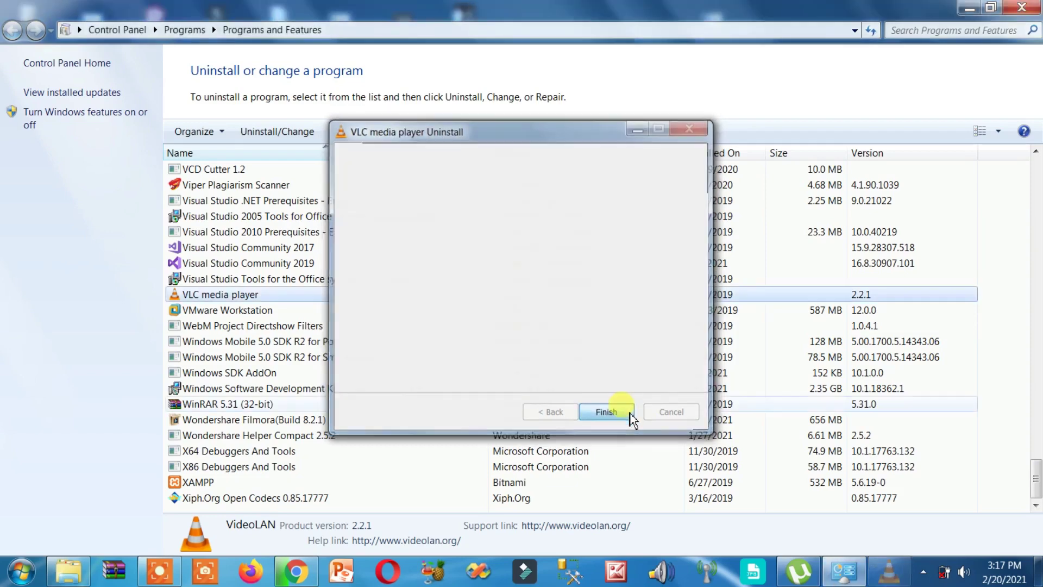
click(295, 570)
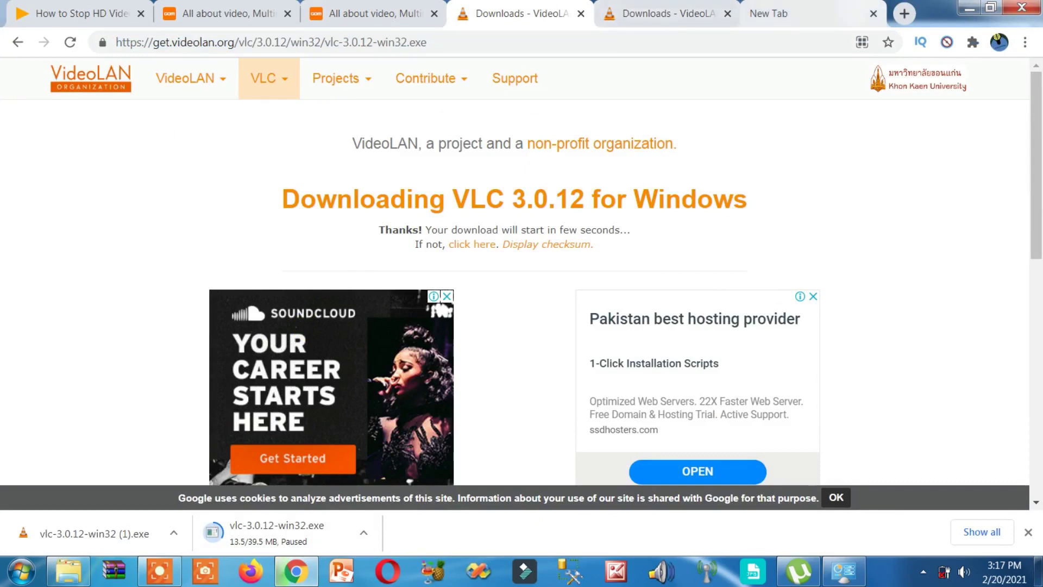
Search Google for 'vlc player' and open the 'Official download of VLC media player' result
click(772, 17)
text(g)
key(Return)
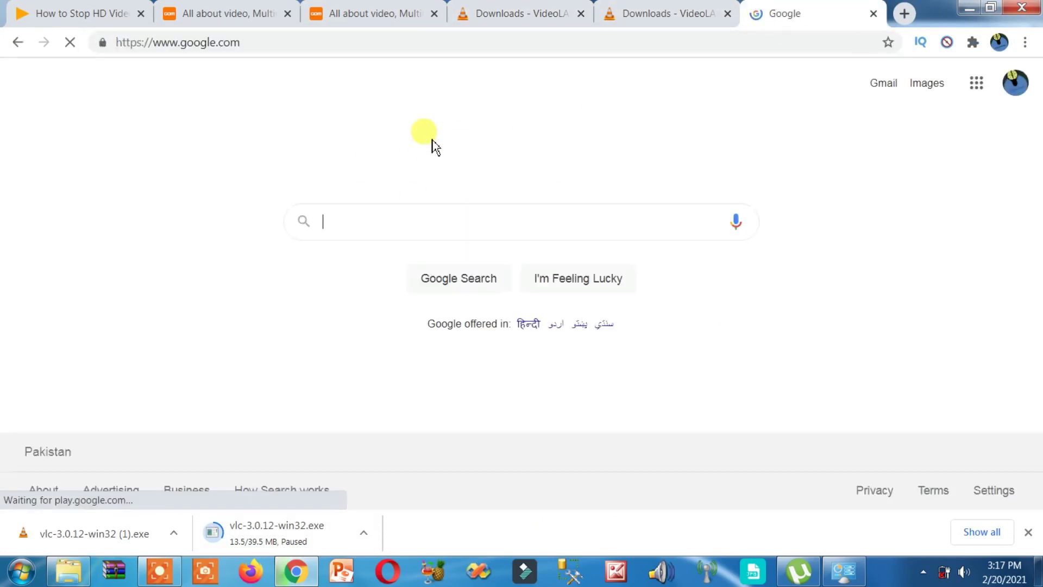
text(vlc plate)
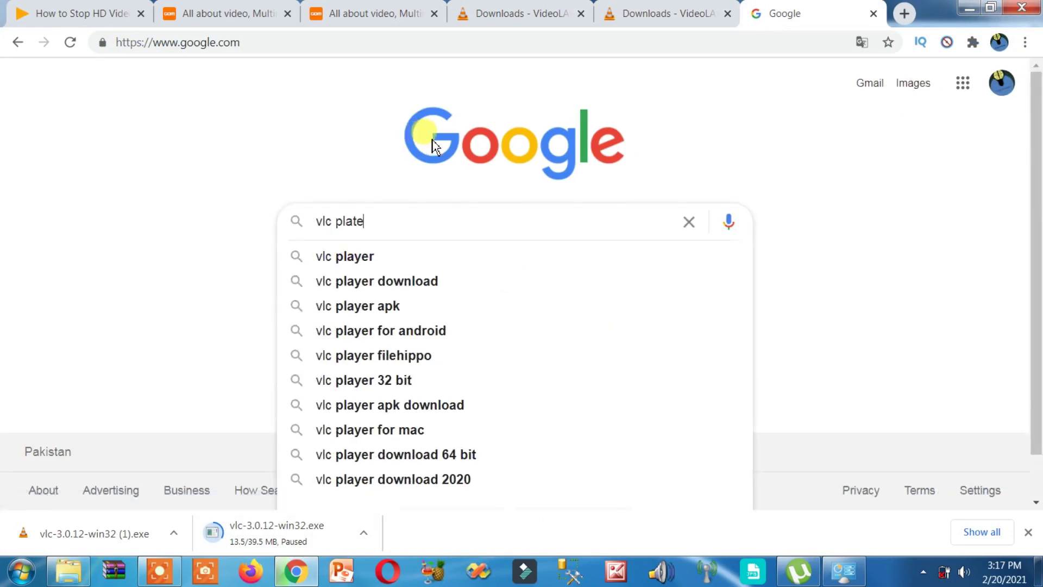
key(BackSpace)
key(BackSpace)
text(yer)
key(Return)
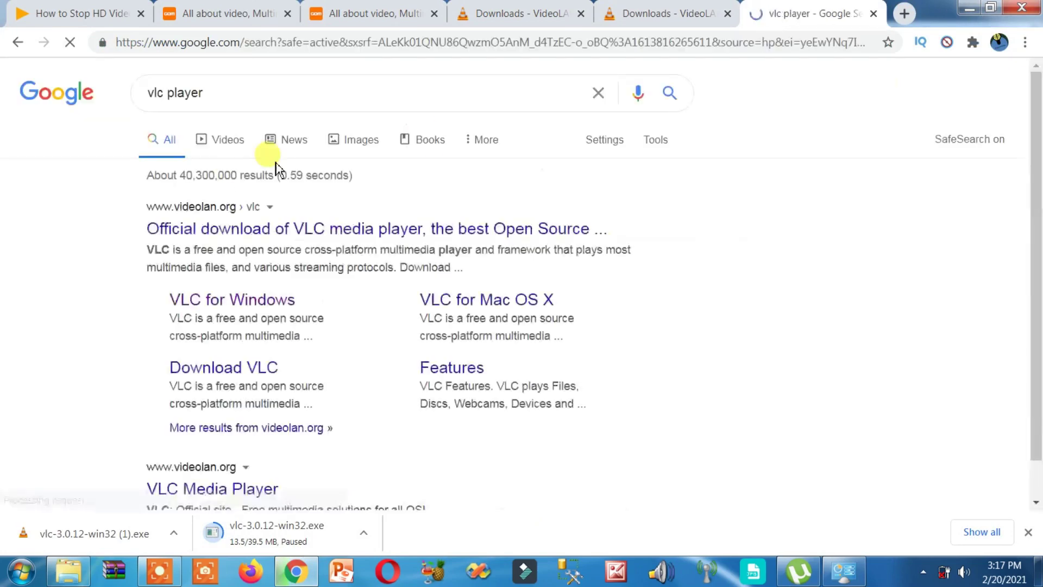
click(242, 238)
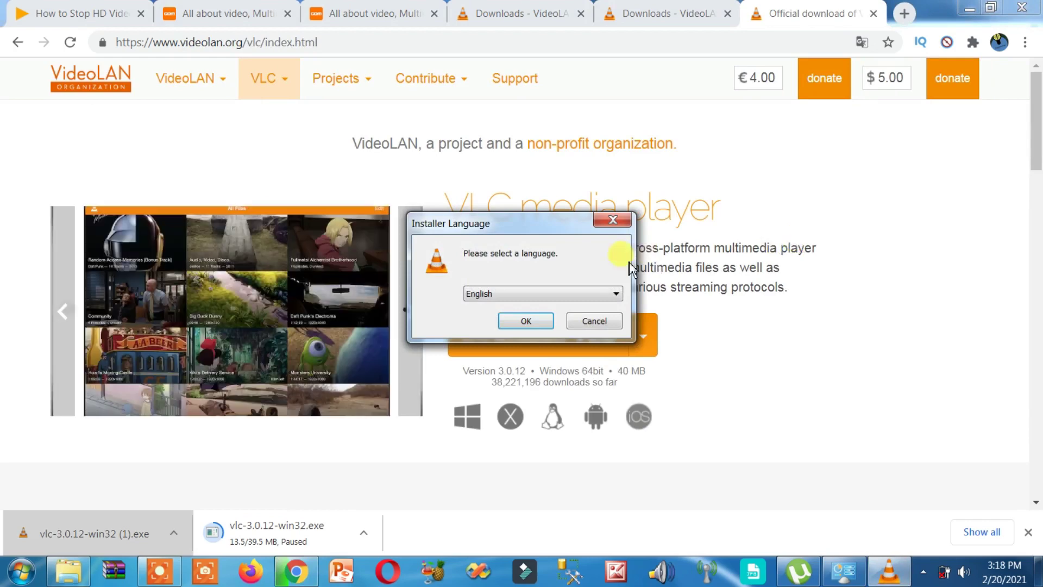
Install VLC in English with default license, components and location, letting setup close running VLC
click(524, 327)
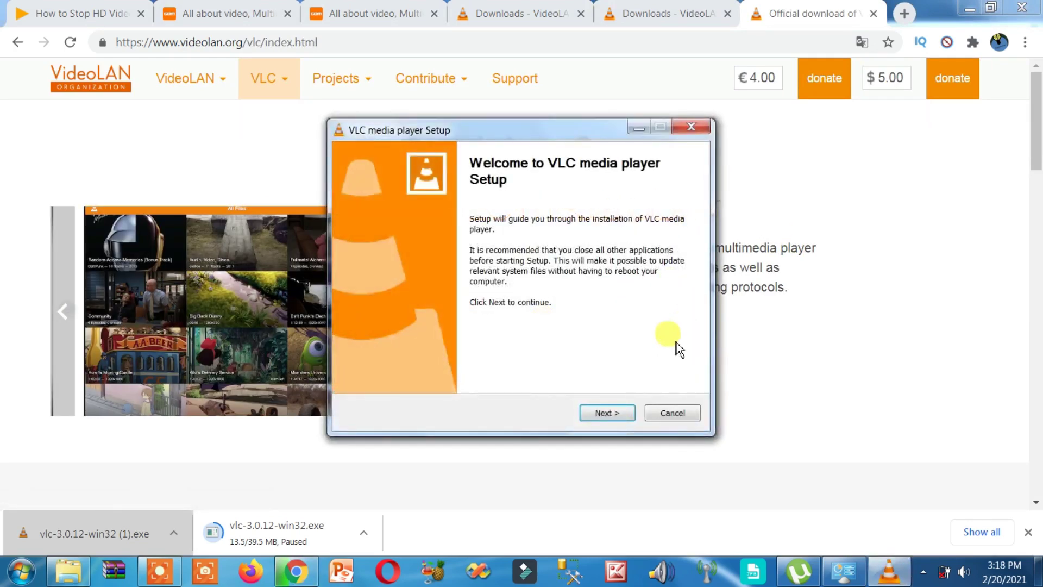
click(629, 419)
click(629, 418)
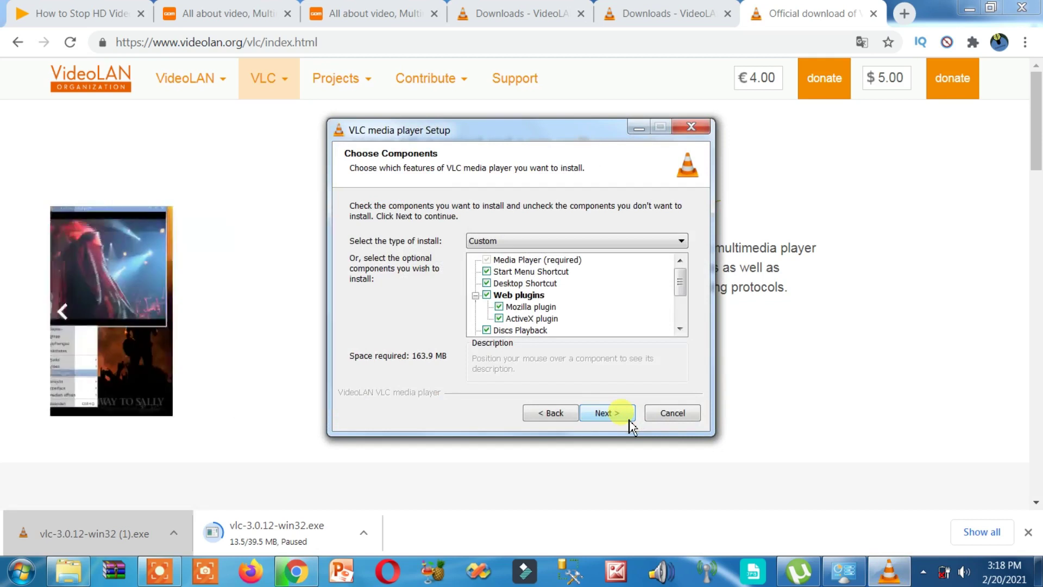
click(629, 419)
click(629, 419)
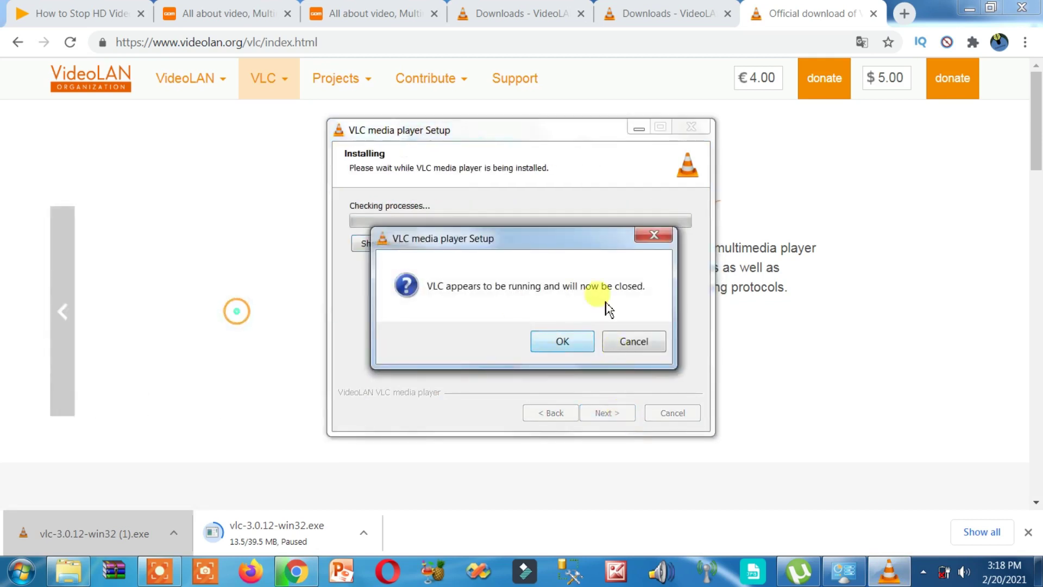
click(560, 343)
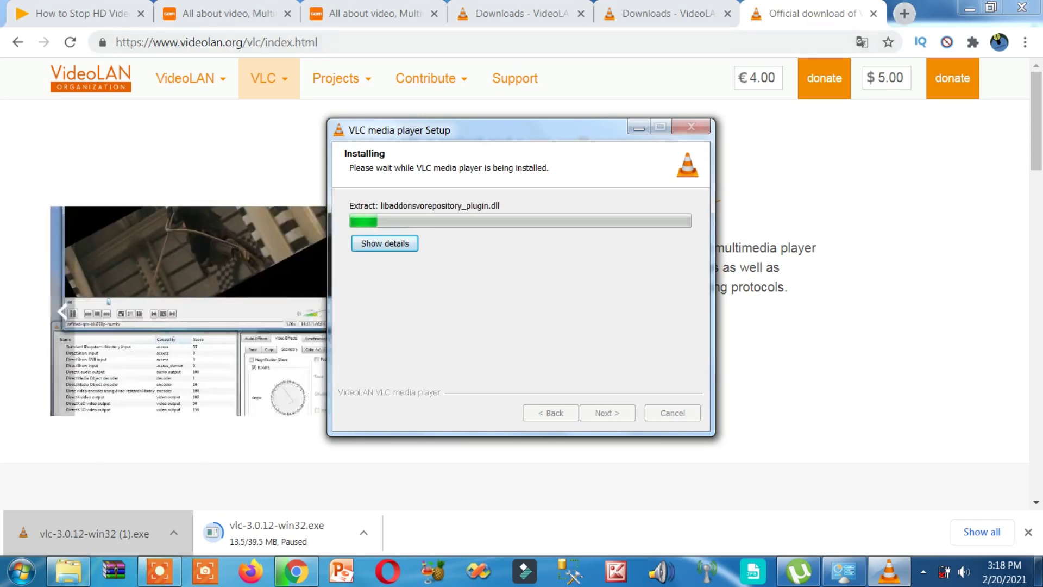
Switch back to Chrome and load the Google homepage in a new tab
key(alt+Tab)
key(ctrl+t)
text(g)
key(Return)
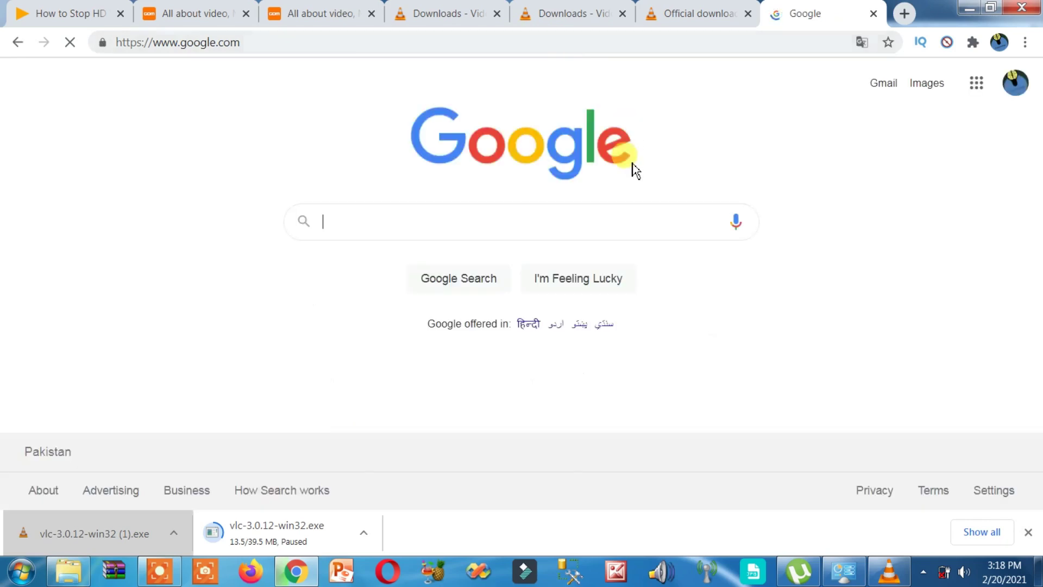
Search Google for 'gom player', open the GOM Lab site and scroll its Download page
click(471, 237)
text(gom pla)
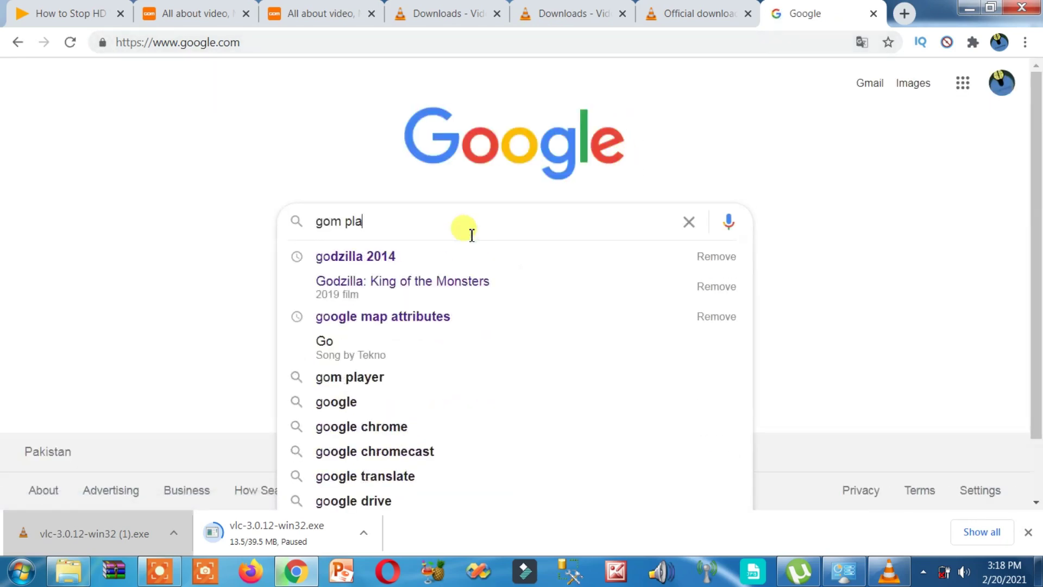
text(yer)
key(Return)
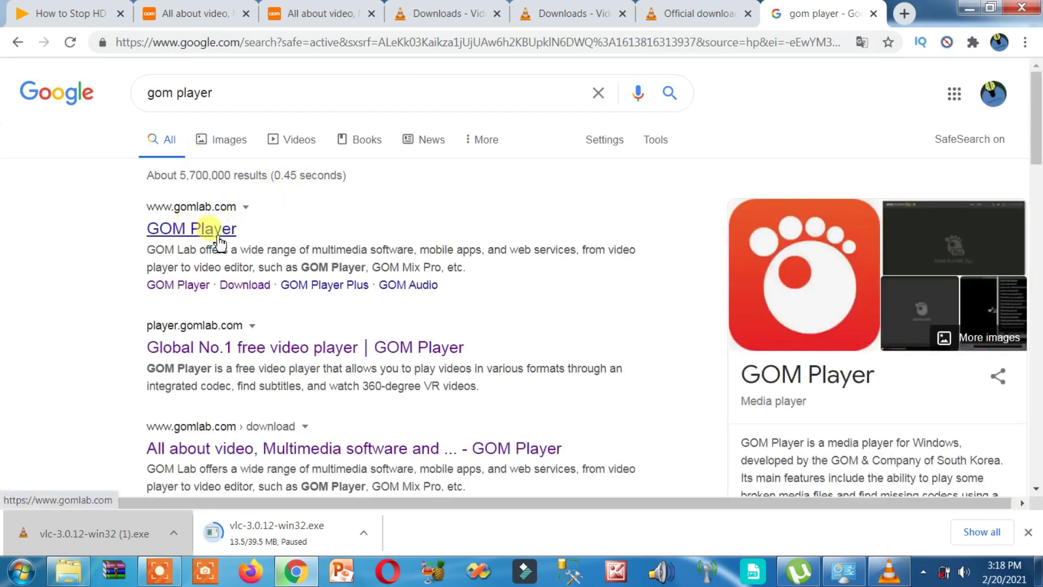
click(163, 229)
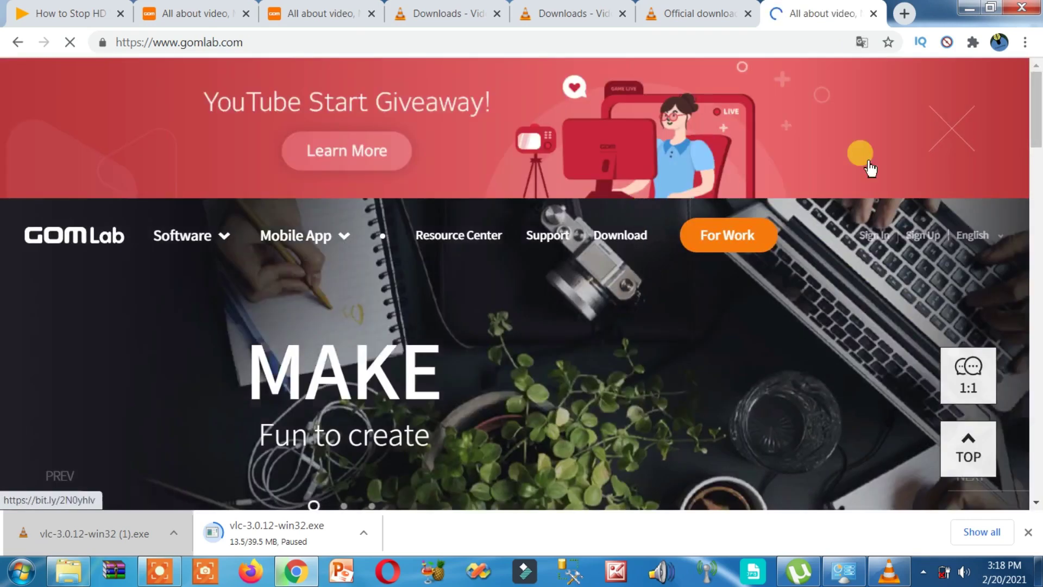
click(618, 237)
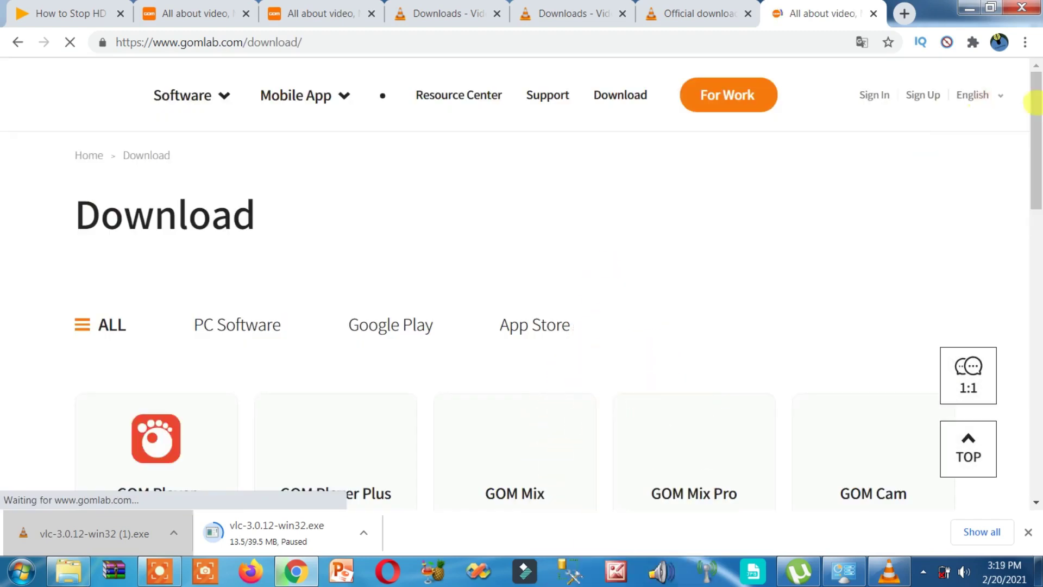
drag(1035, 104, 1035, 171)
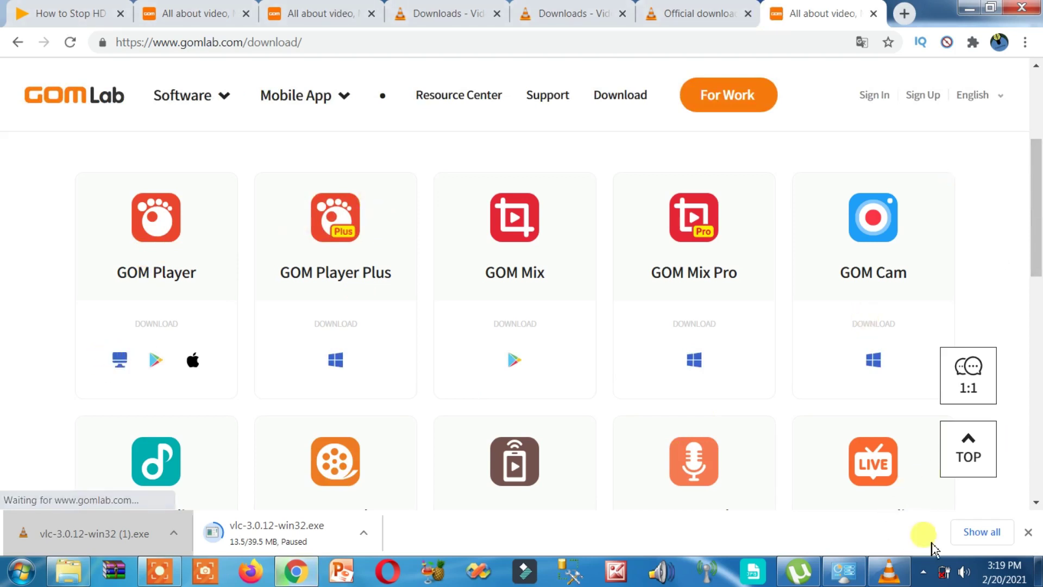
Return to VLC Setup, let the 3.0.12 installation complete and click Finish
click(889, 570)
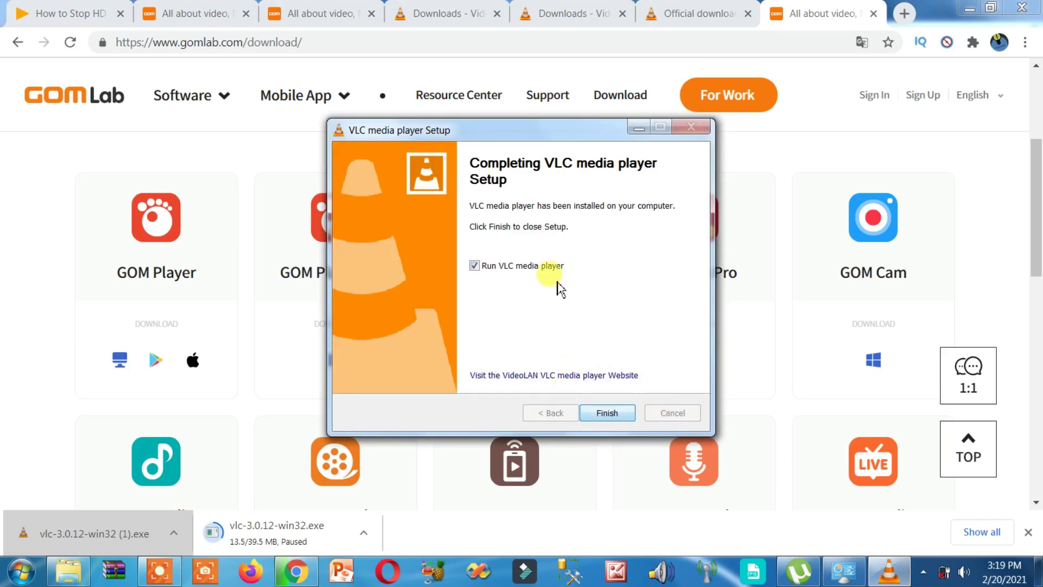
click(597, 413)
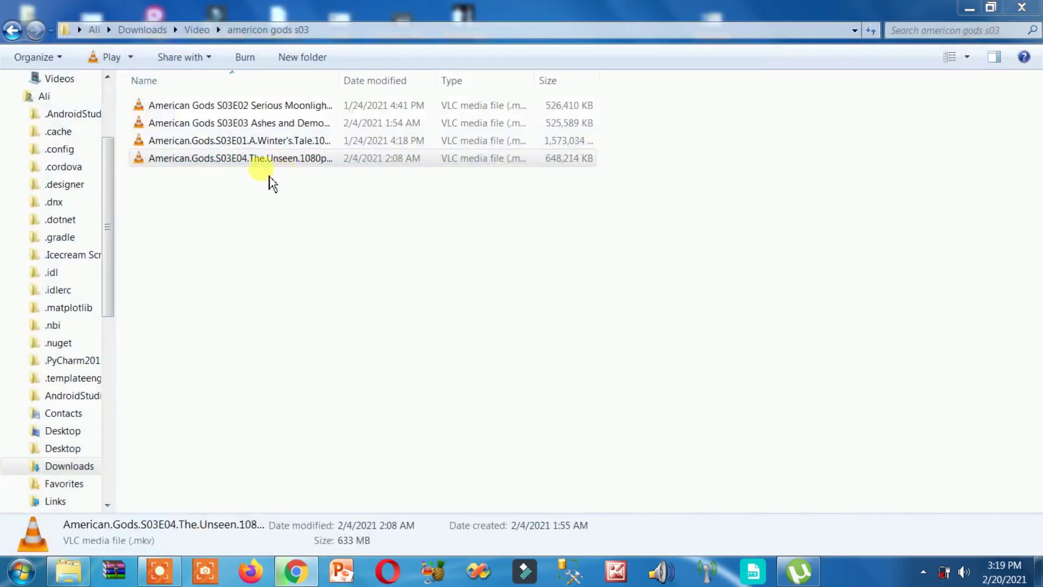
Play S03E04 in the new VLC, dismiss the privacy prompt, toggle fullscreen, then close the player
click(256, 162)
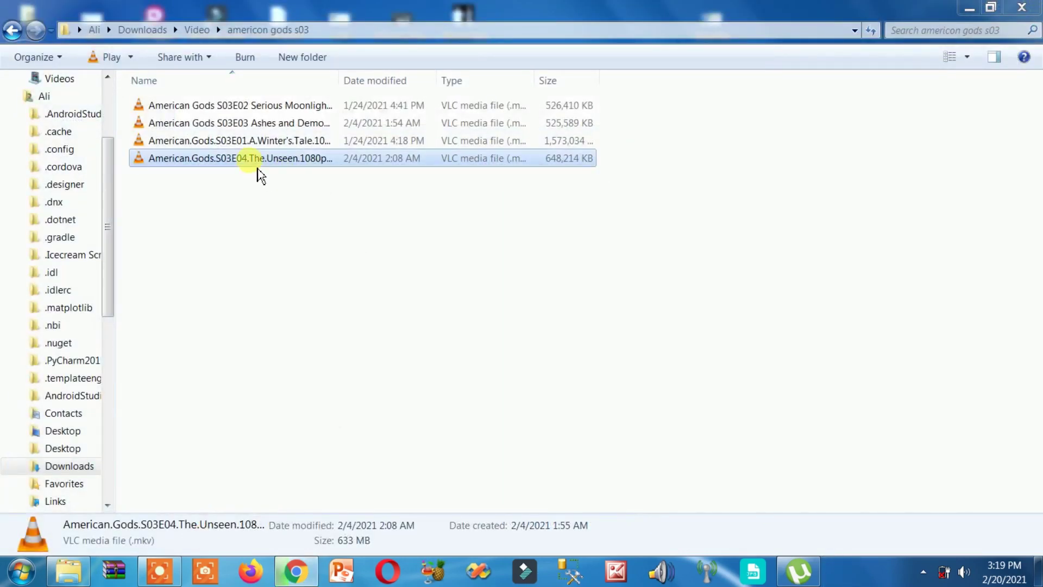
double_click(259, 172)
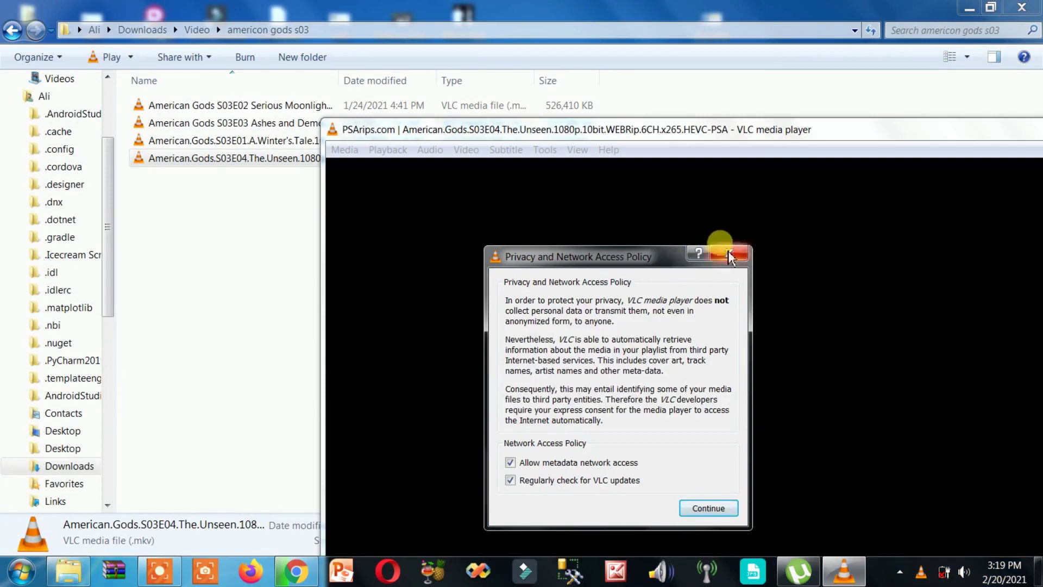
click(730, 256)
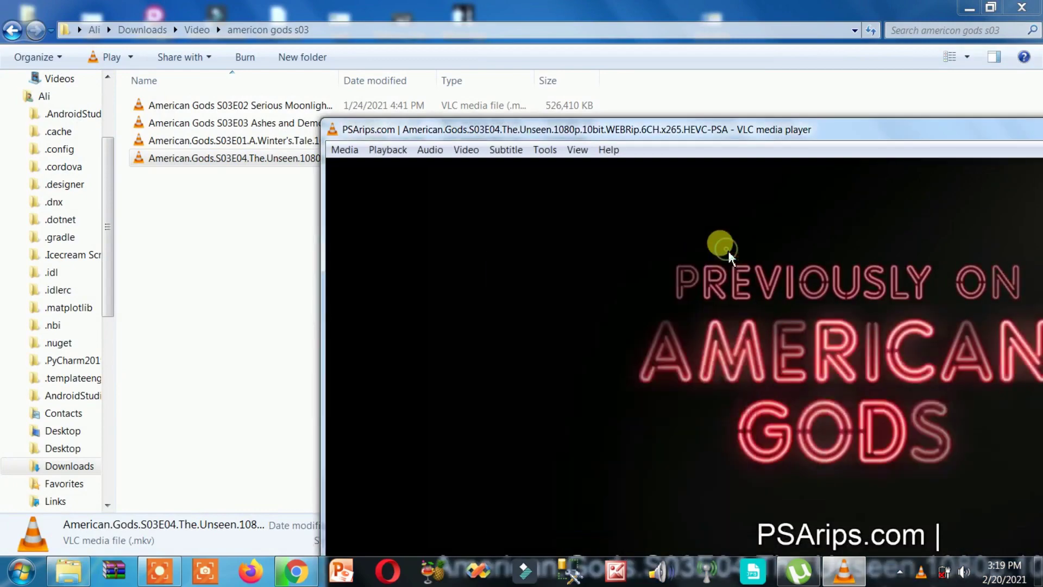
double_click(740, 262)
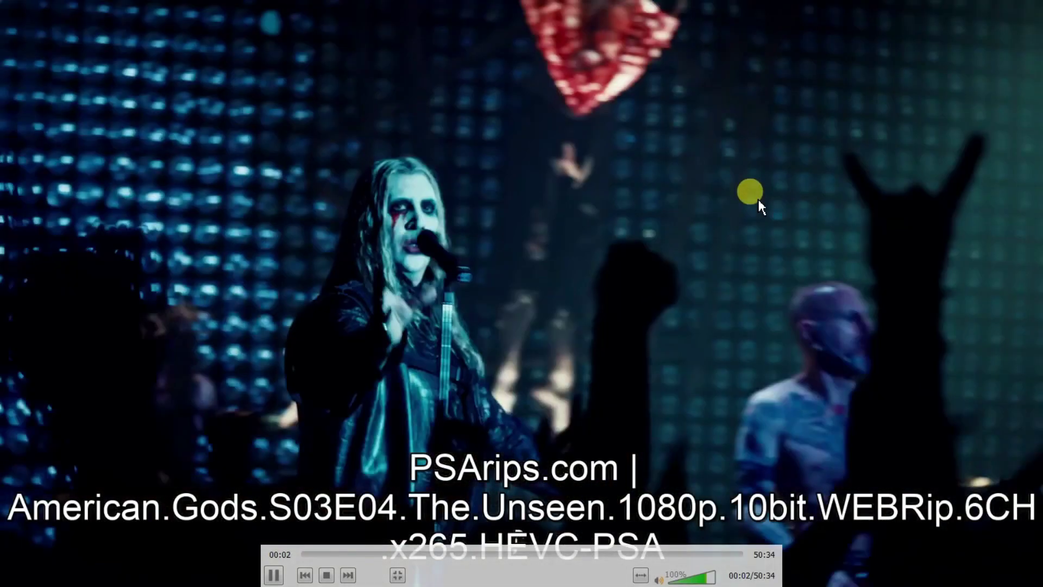
double_click(759, 199)
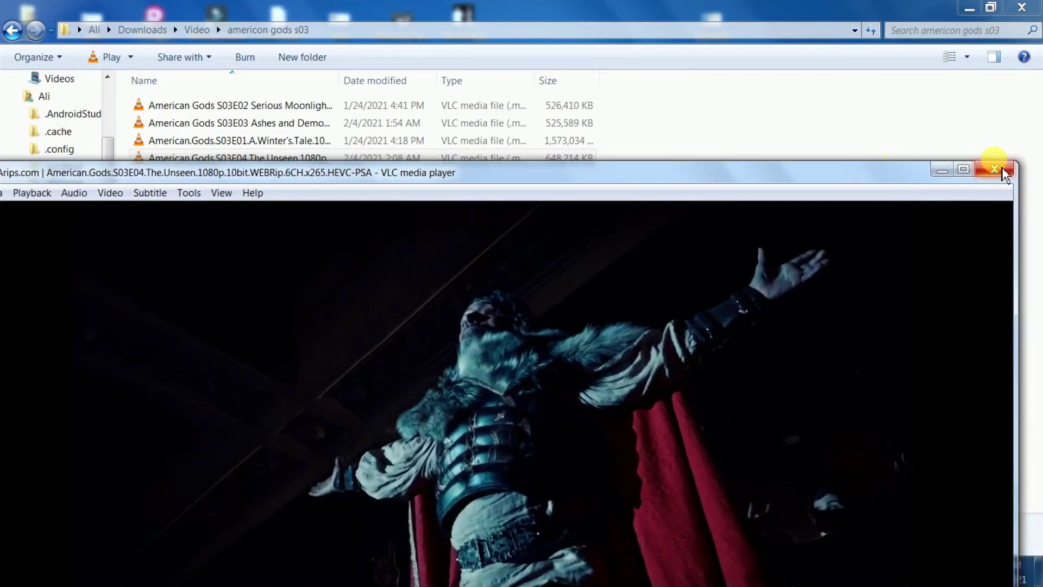
click(995, 168)
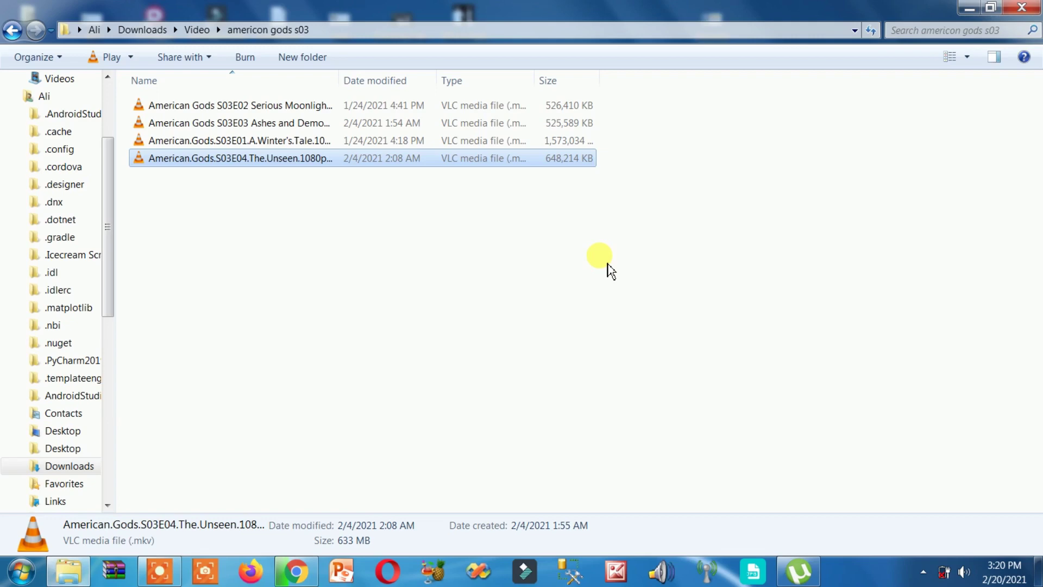
Give the YouTube video a thumbs-up Like and subscribe to its channel
click(296, 570)
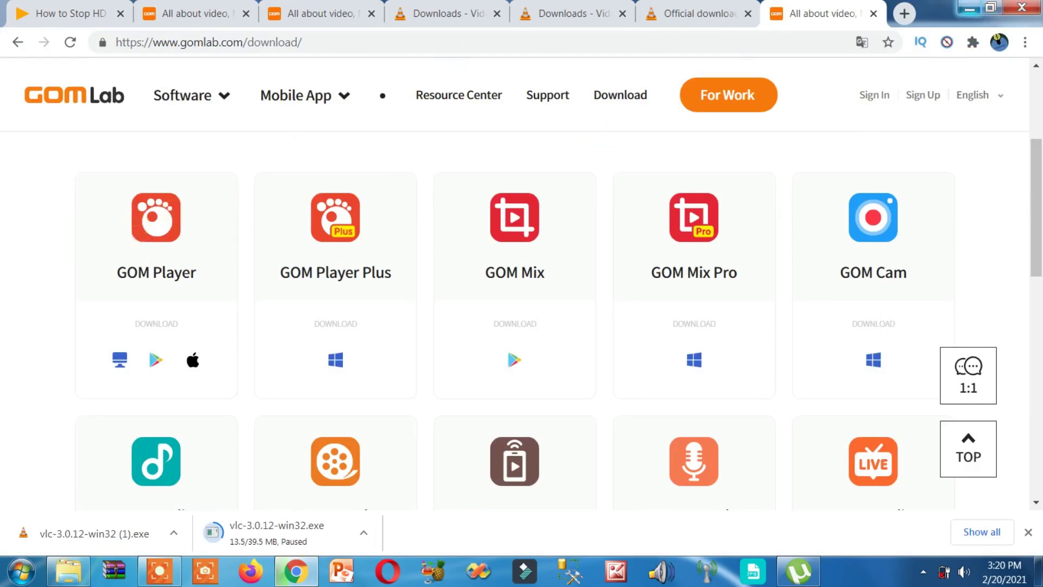
click(969, 8)
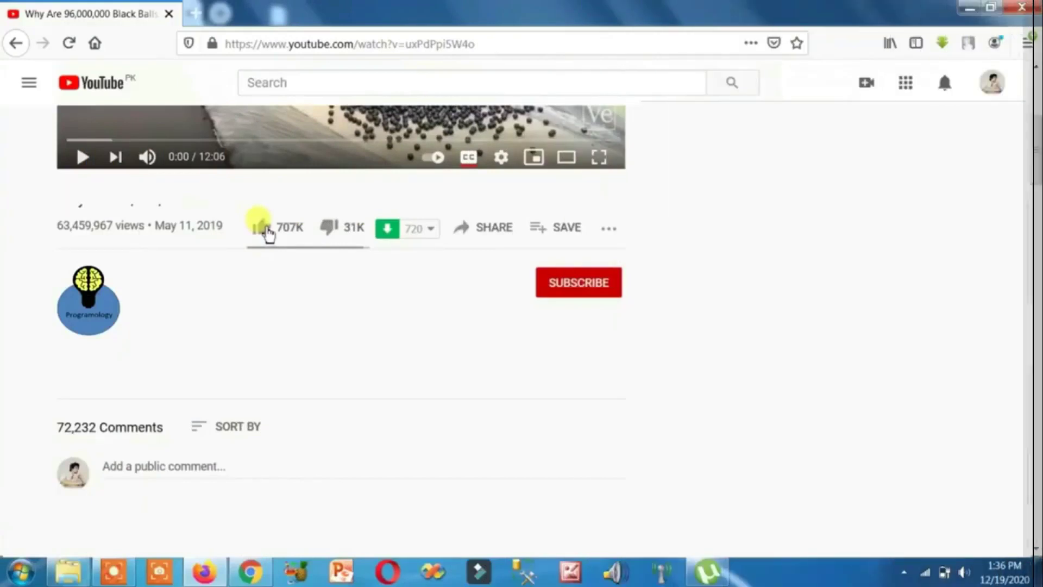
click(268, 233)
click(559, 284)
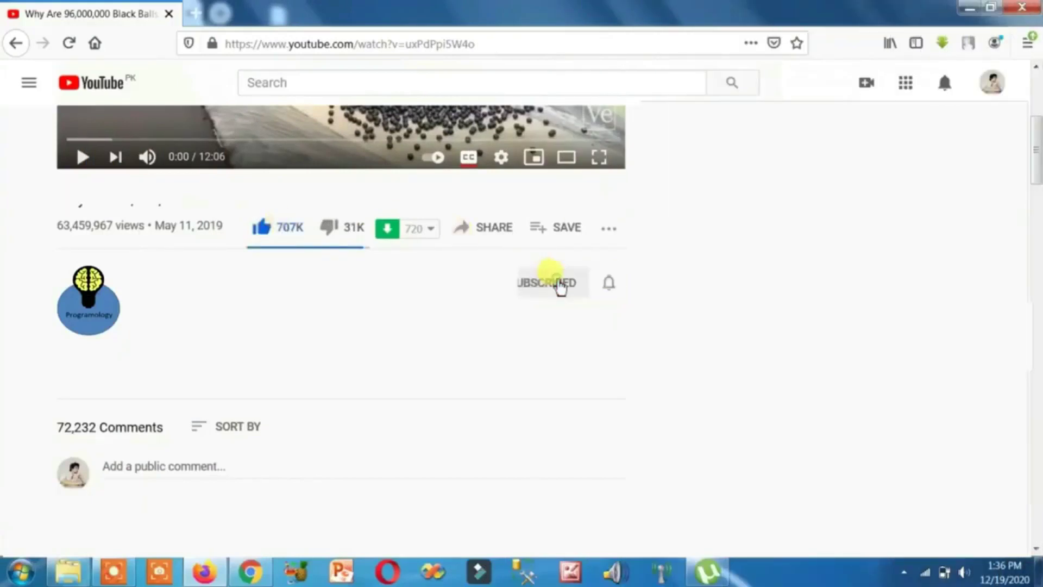